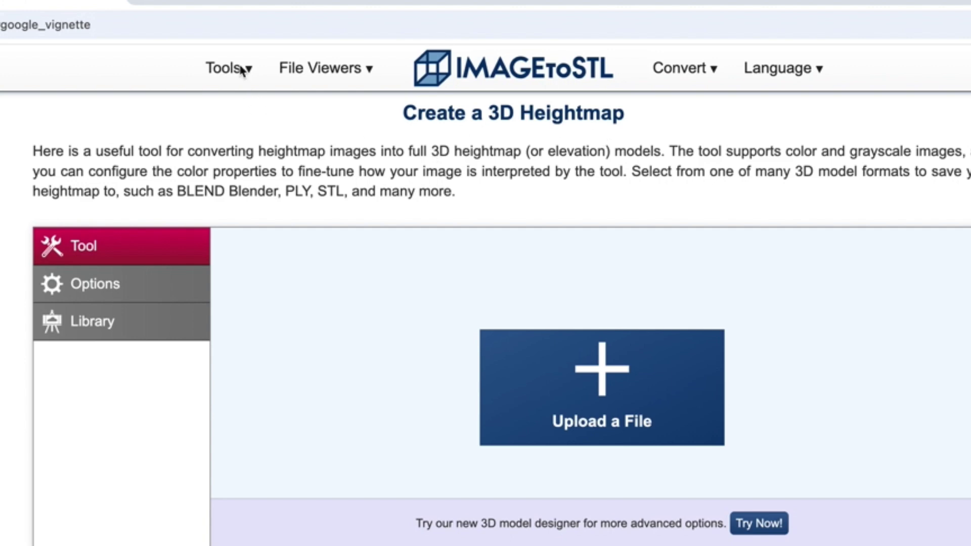
# Step: Open e1 depth.png from the desktop to look at it, then close the preview
pyautogui.click(224, 70)
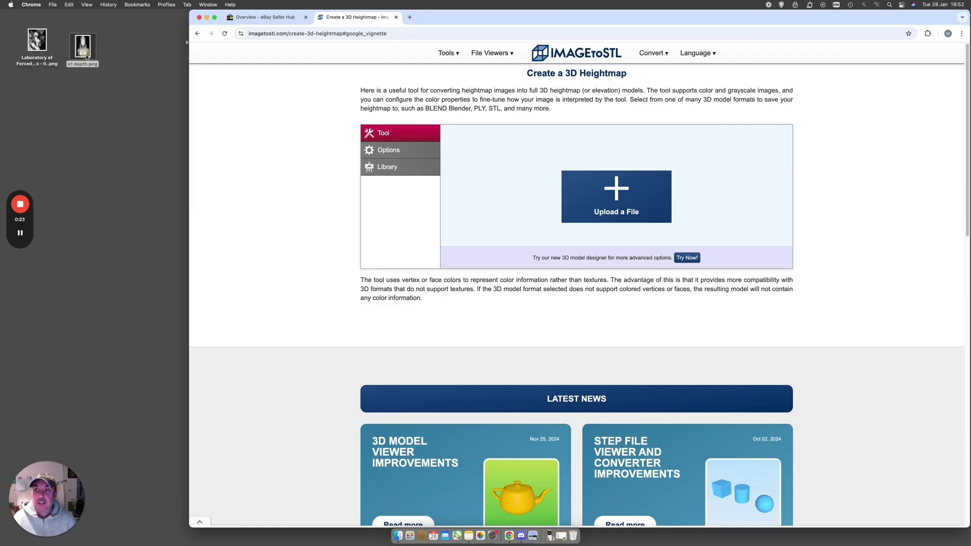
pyautogui.click(85, 51)
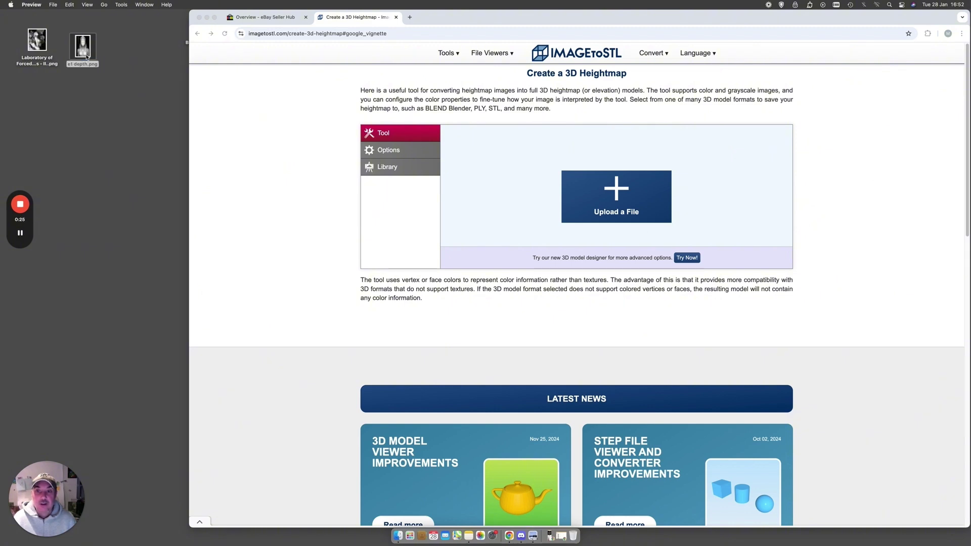
pyautogui.doubleClick(86, 56)
pyautogui.moveTo(118, 23); pyautogui.dragTo(471, 22)
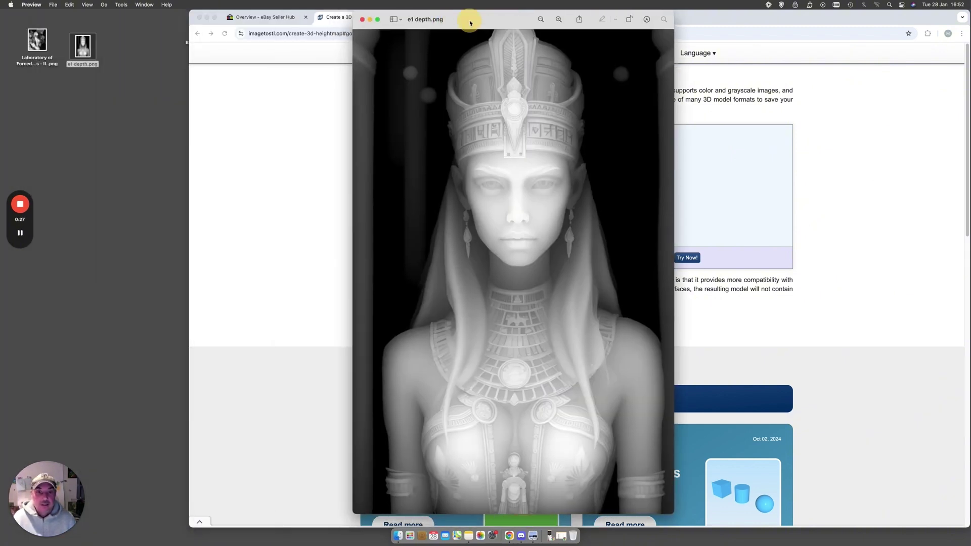
pyautogui.click(361, 20)
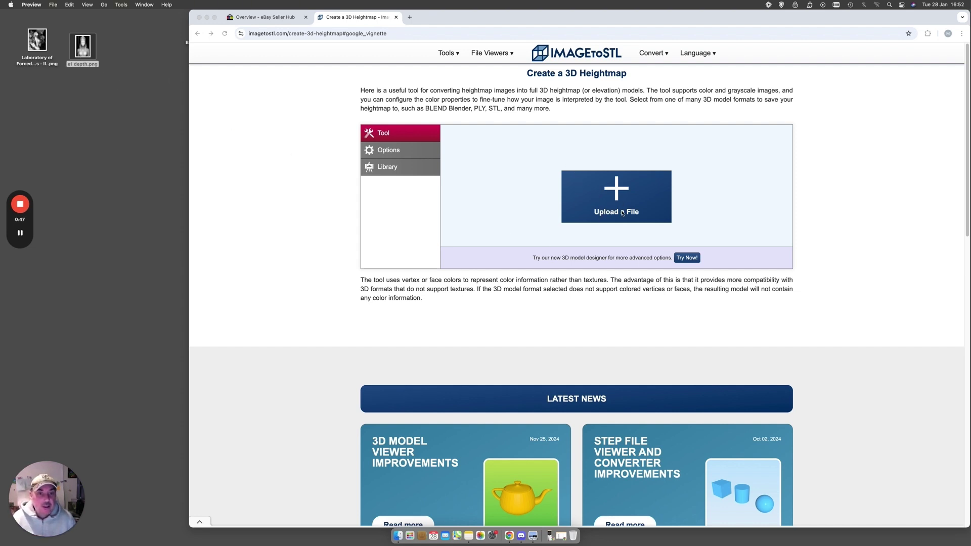
# Step: Load e1 depth.png as the heightmap, keep Standard mode, and set Detail to High and Base to 1
pyautogui.moveTo(84, 56); pyautogui.dragTo(603, 190)
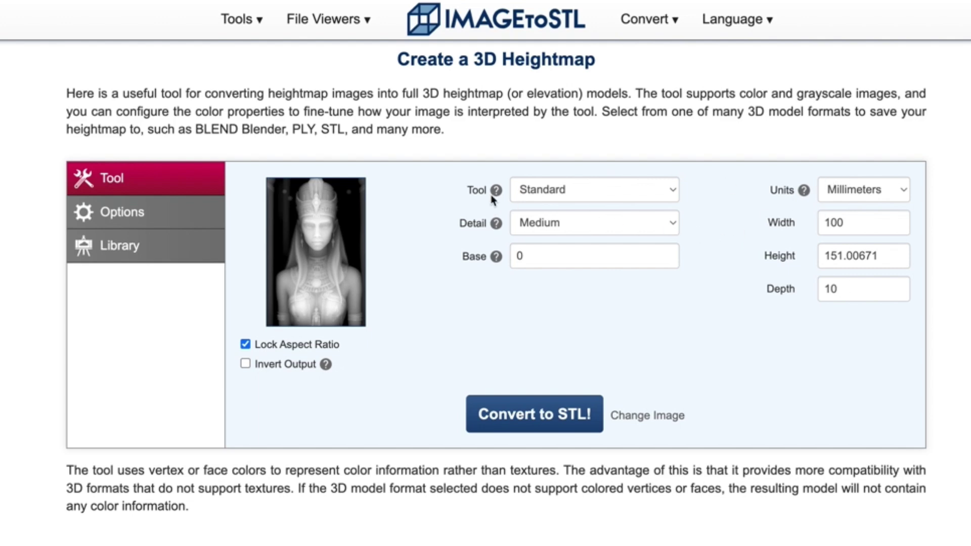
pyautogui.click(560, 197)
pyautogui.click(566, 198)
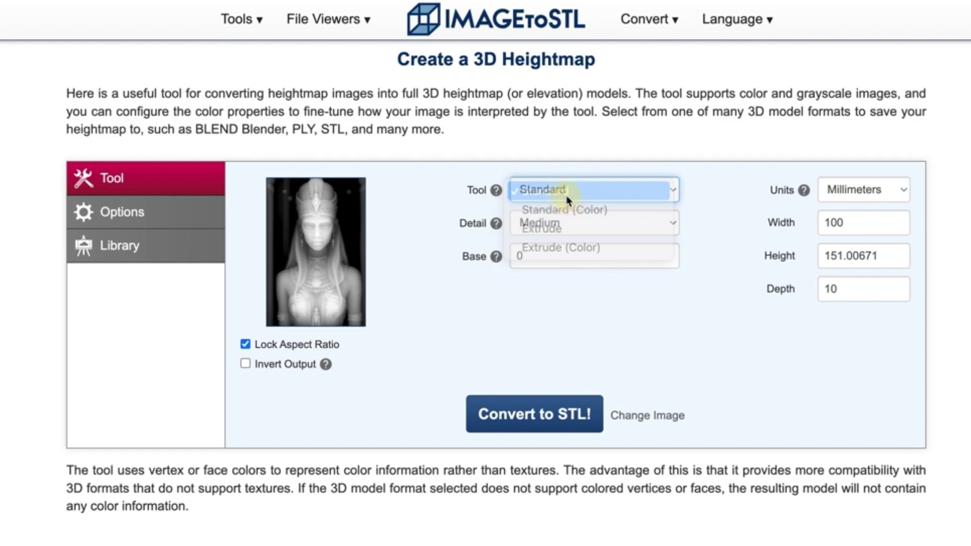
pyautogui.click(575, 223)
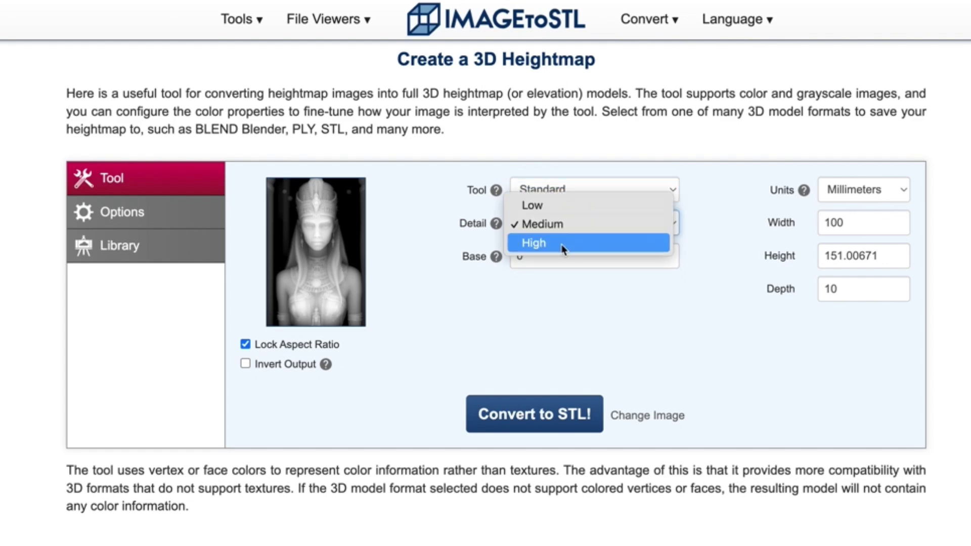
pyautogui.click(565, 244)
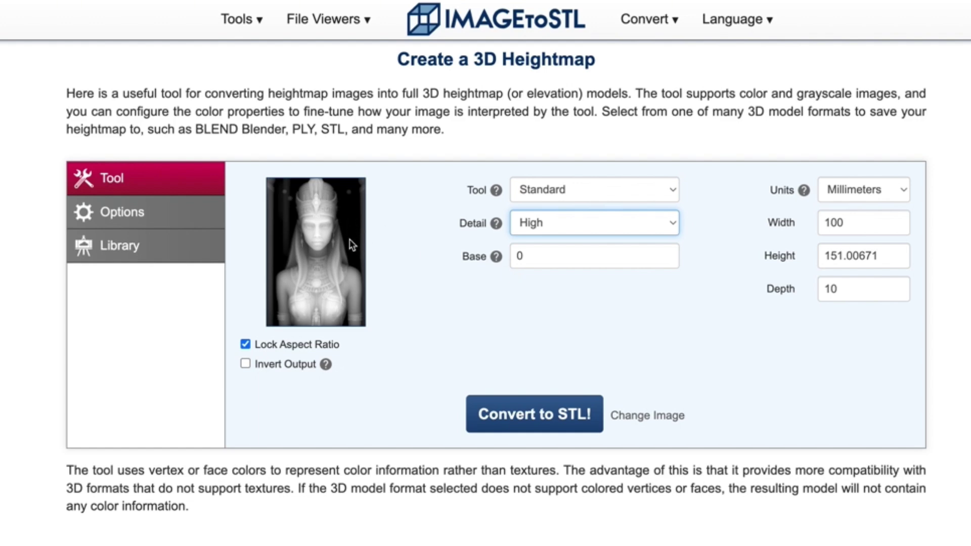
pyautogui.click(541, 258)
pyautogui.moveTo(541, 258); pyautogui.dragTo(510, 262)
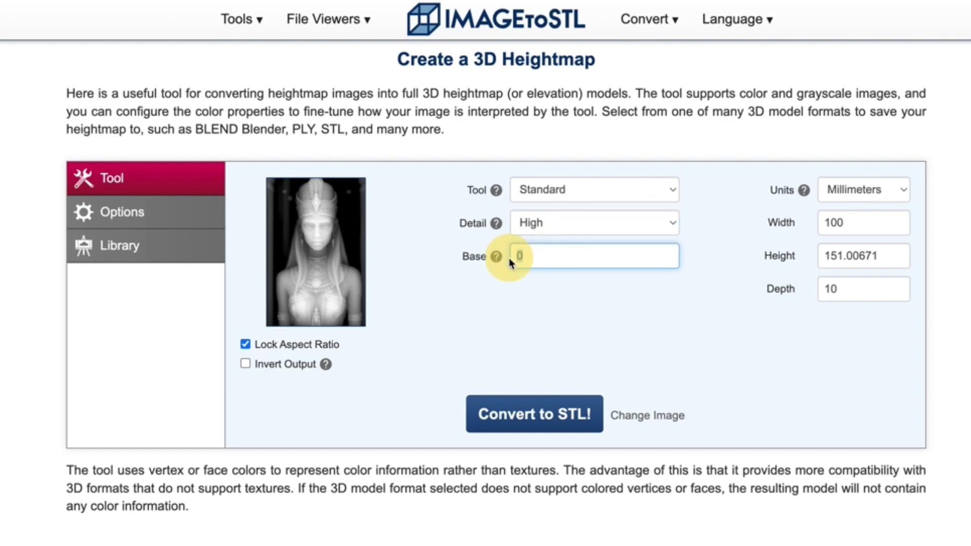
pyautogui.write('1')
pyautogui.click(561, 310)
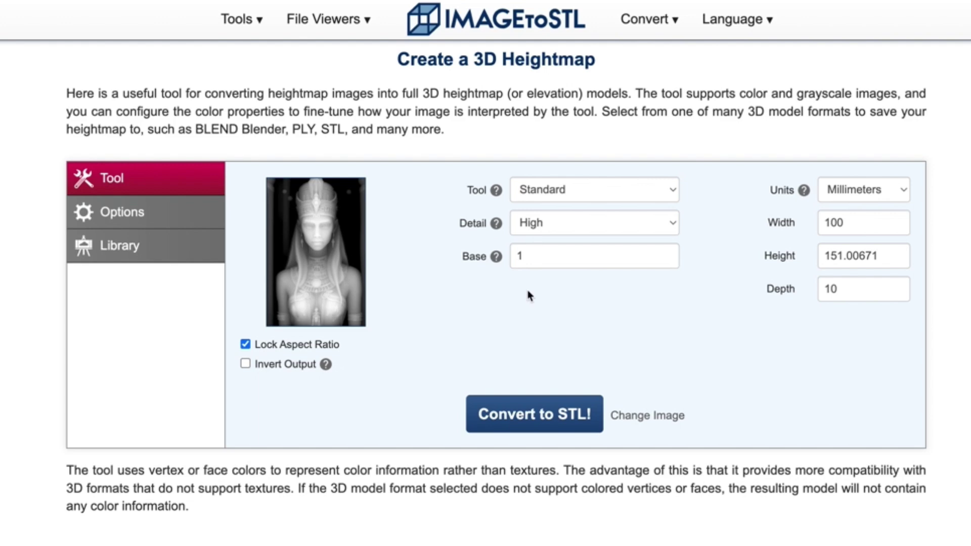
# Step: Convert e1 depth.png to STL and zoom in on the generated 3D relief
pyautogui.click(524, 428)
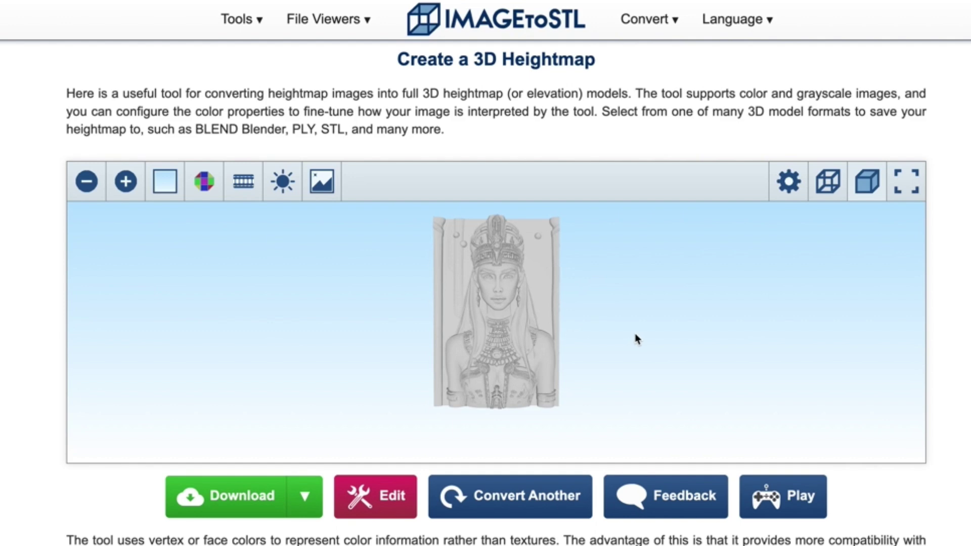
pyautogui.scroll(2, 636, 339)
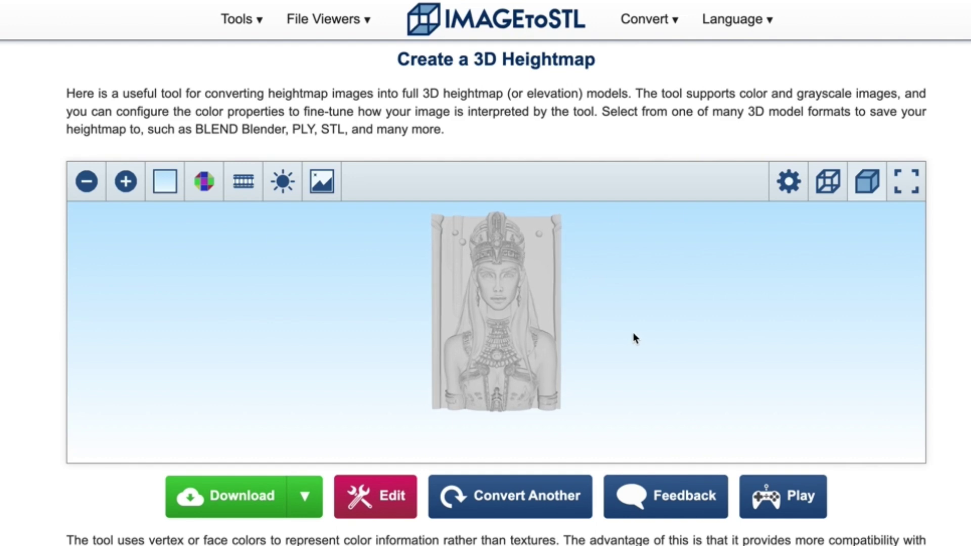
pyautogui.scroll(3, 628, 337)
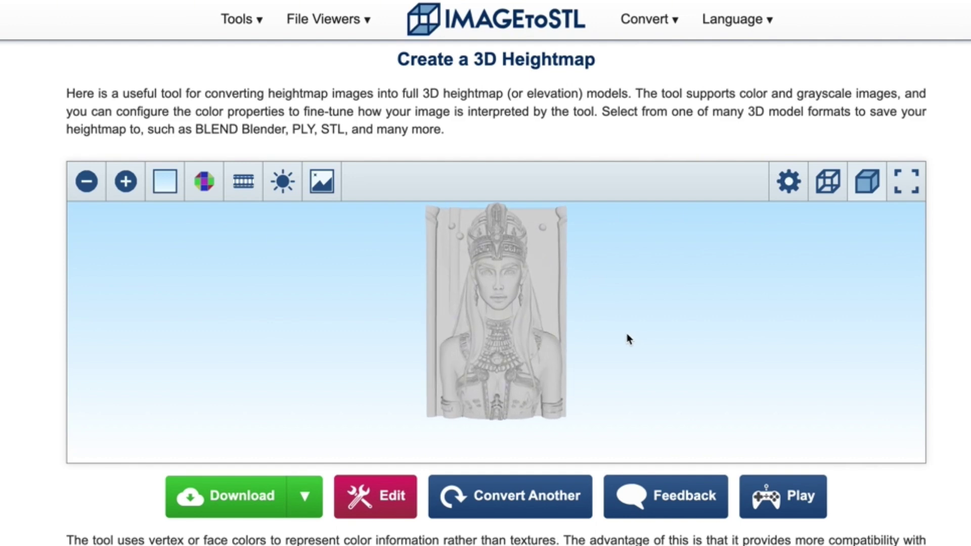
pyautogui.scroll(2, 627, 352)
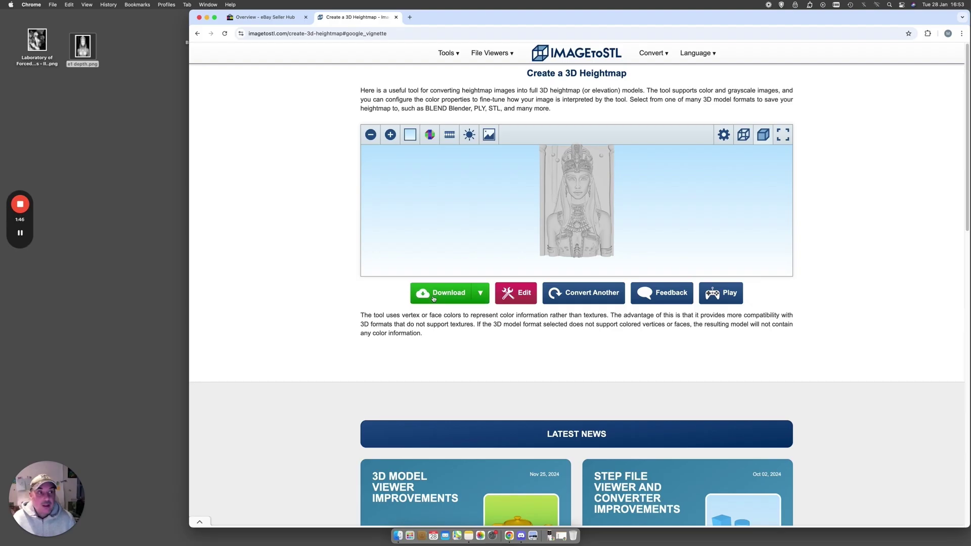
# Step: Download the model, dismiss the ad, and drag ImageToStl.com_e1+depth.zip onto the desktop
pyautogui.click(212, 507)
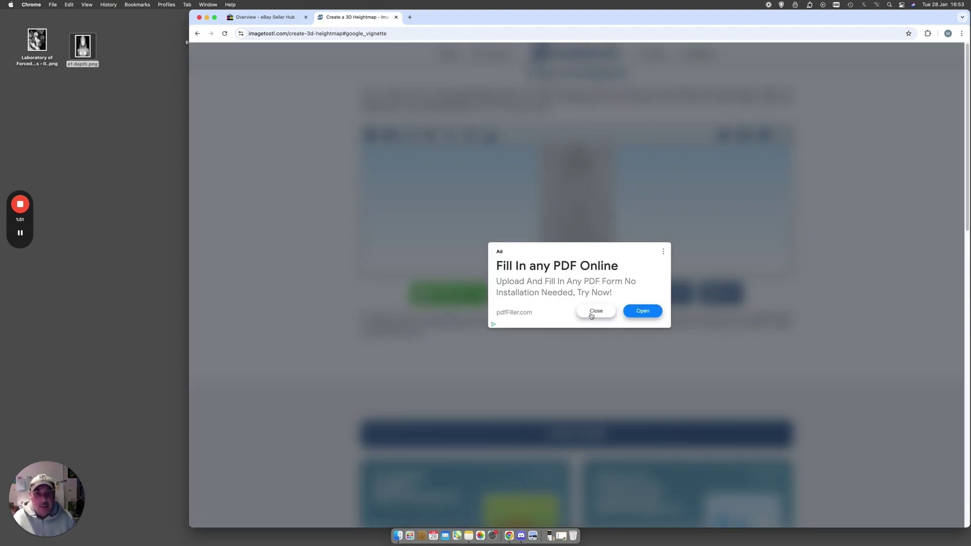
pyautogui.click(590, 314)
pyautogui.click(593, 313)
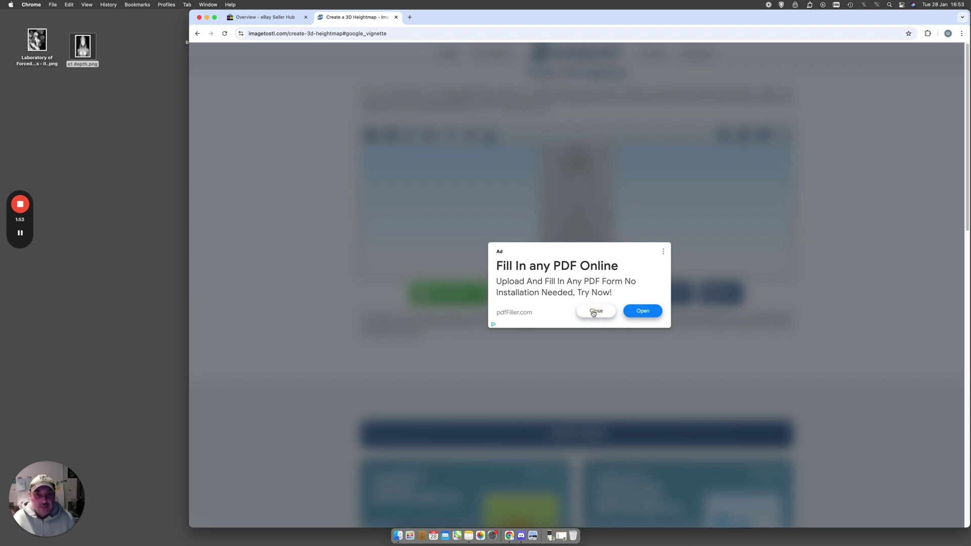
pyautogui.click(596, 312)
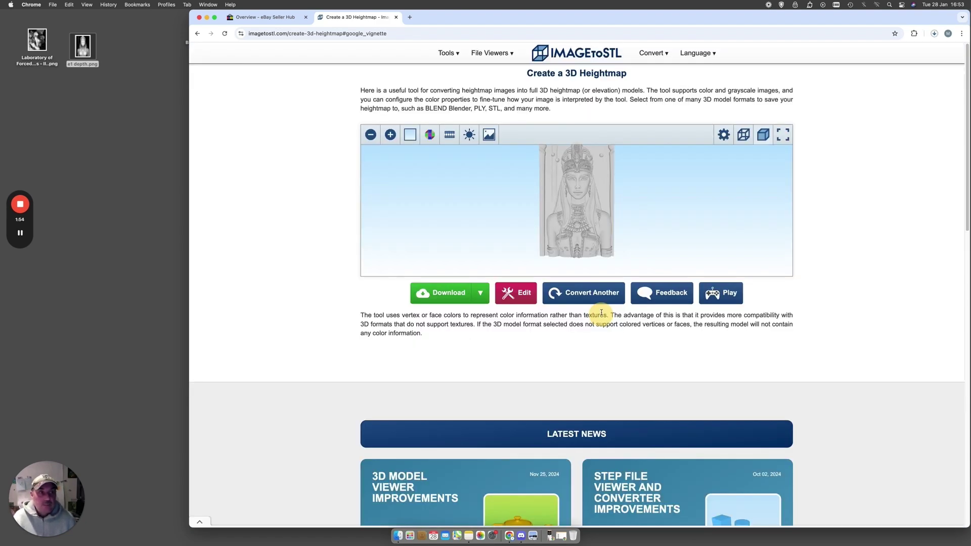
pyautogui.click(934, 35)
pyautogui.moveTo(883, 68); pyautogui.dragTo(105, 154)
pyautogui.click(110, 172)
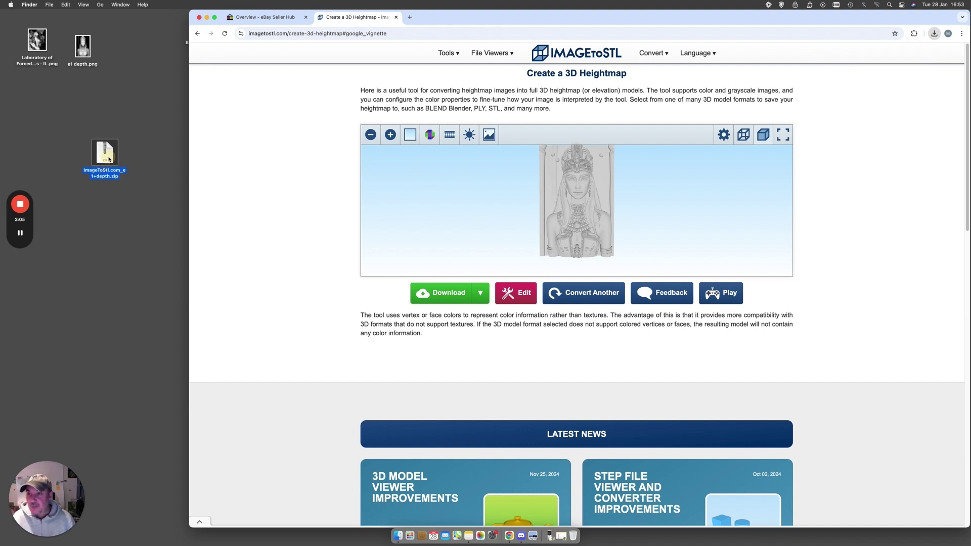
# Step: Unzip ImageToStl.com_e1+depth.zip and open the extracted STL in Preview
pyautogui.doubleClick(109, 159)
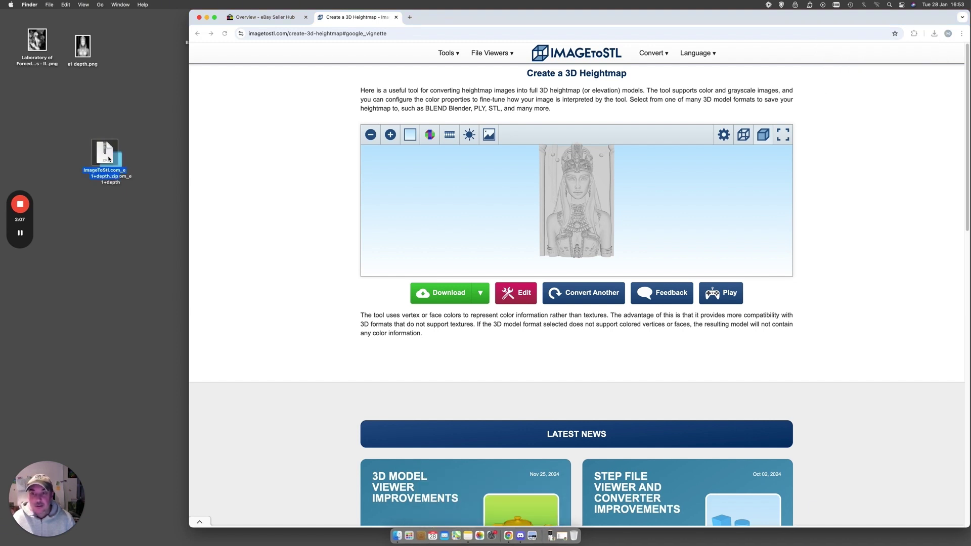
pyautogui.moveTo(109, 160); pyautogui.dragTo(65, 121)
pyautogui.doubleClick(113, 162)
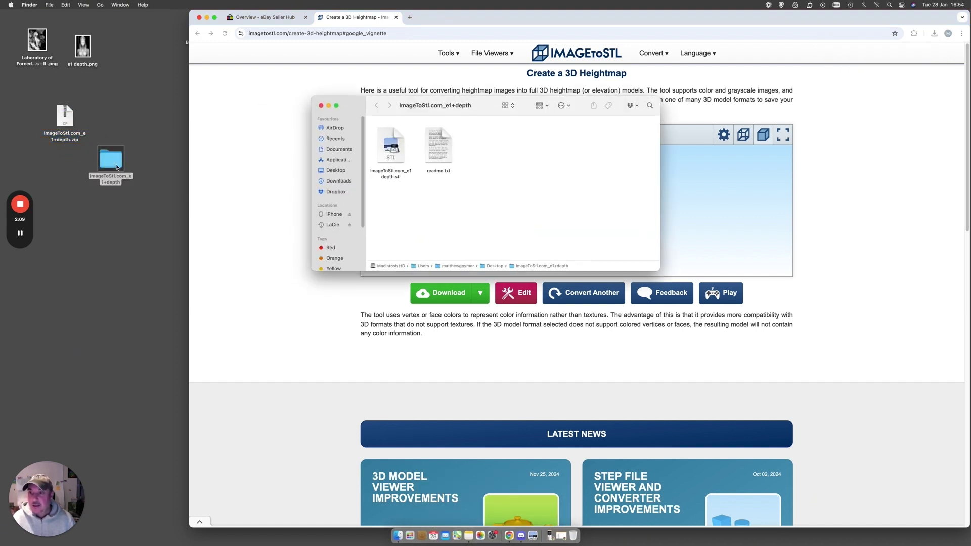
pyautogui.doubleClick(392, 150)
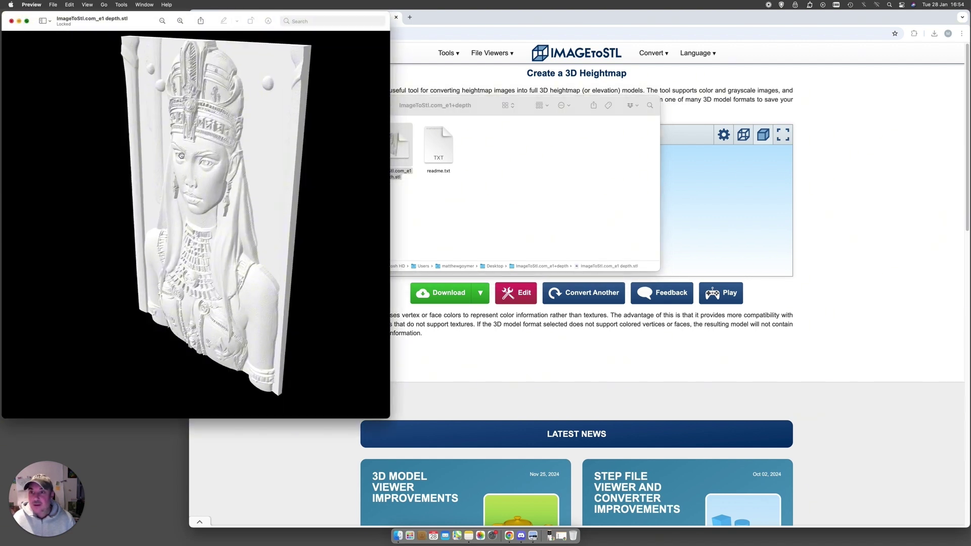
# Step: View the relief full screen from front and right side, then exit full screen and close Preview
pyautogui.press('ctrl+super+f')
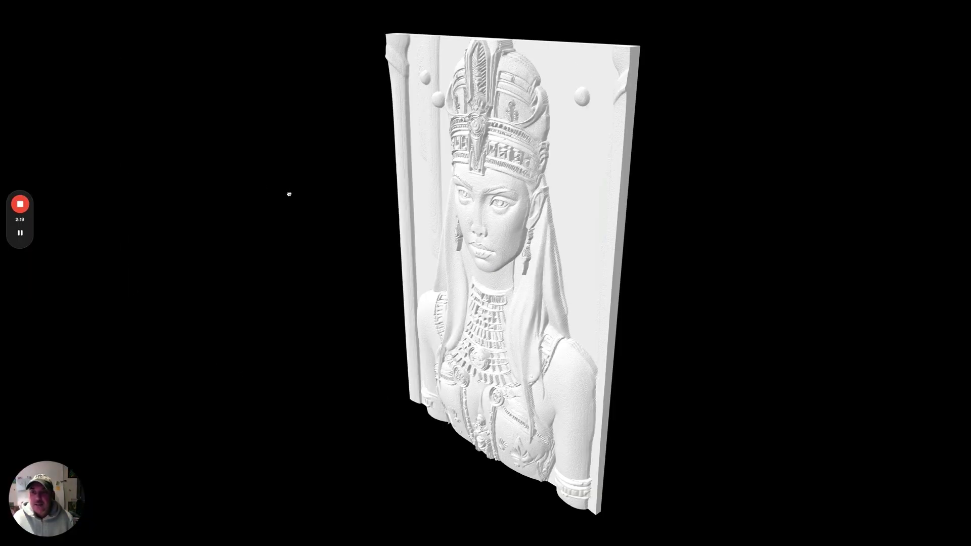
pyautogui.moveTo(309, 195); pyautogui.dragTo(402, 80)
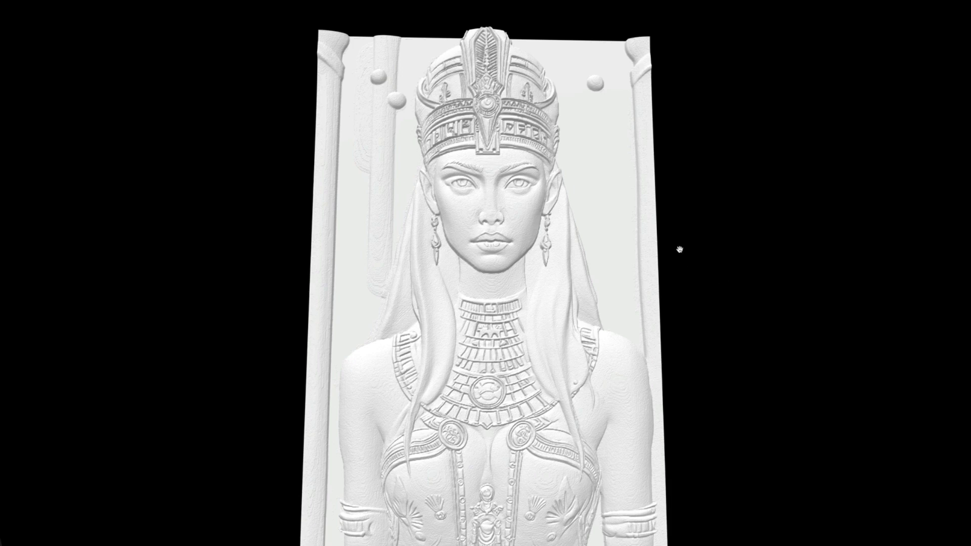
pyautogui.moveTo(610, 246); pyautogui.dragTo(574, 249)
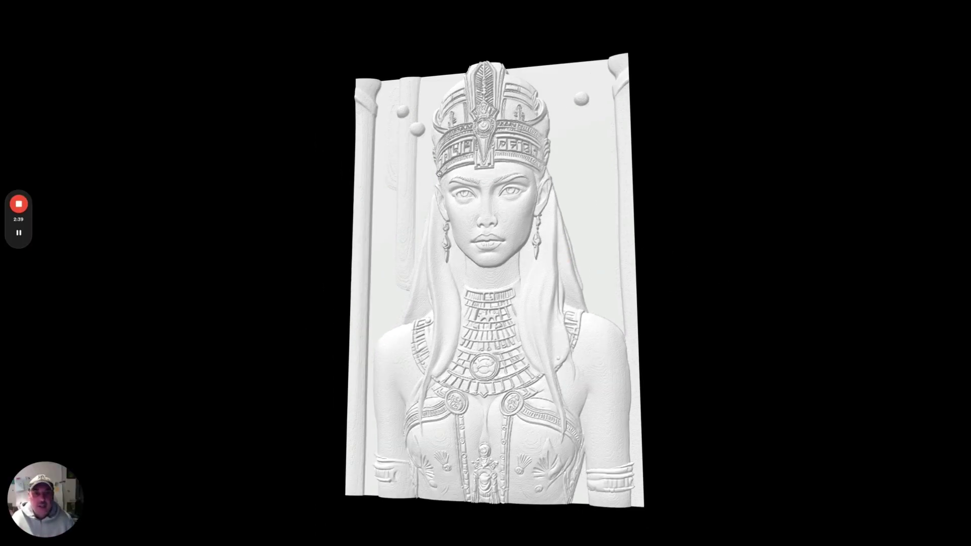
pyautogui.moveTo(577, 344); pyautogui.dragTo(542, 357)
pyautogui.press('Escape')
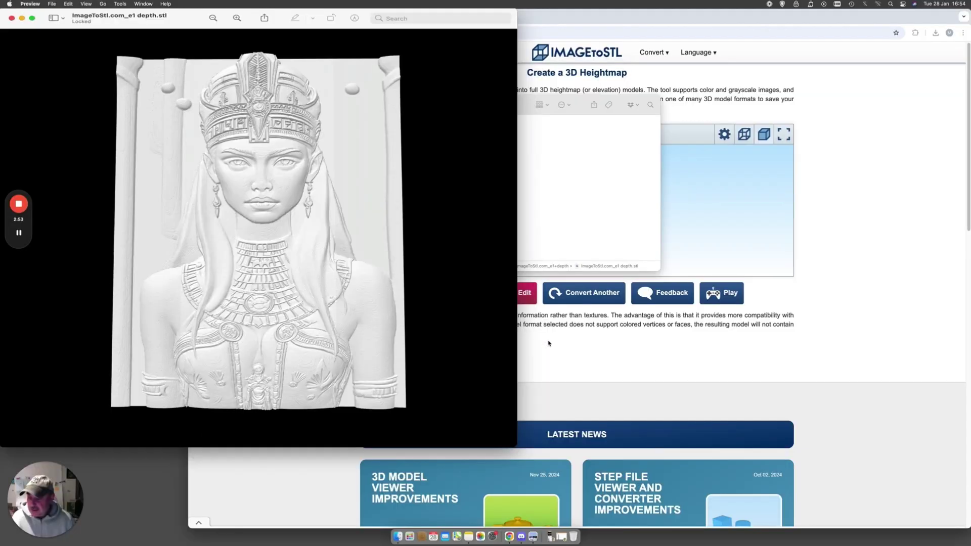
pyautogui.click(10, 20)
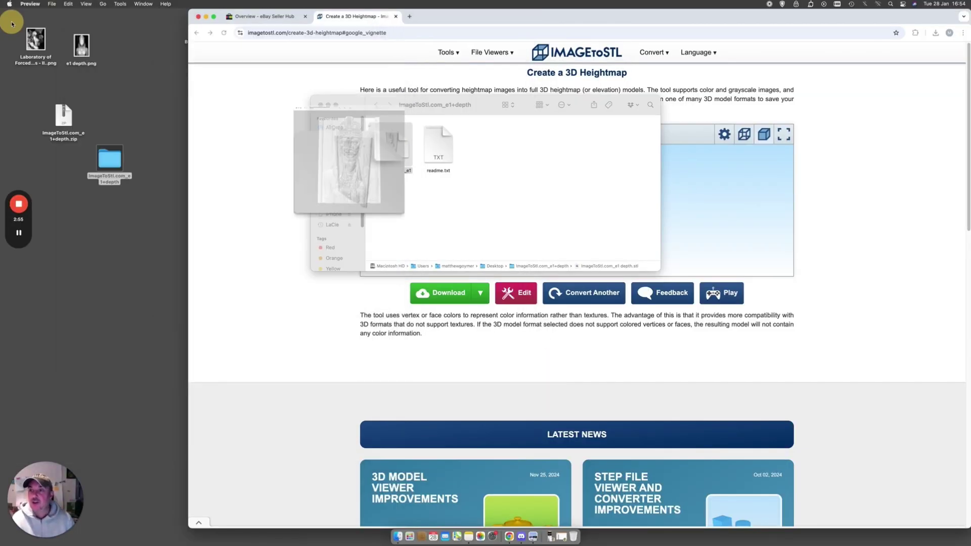
# Step: Close the folder window, reset with Convert Another, and load the Laboratory PNG
pyautogui.click(321, 105)
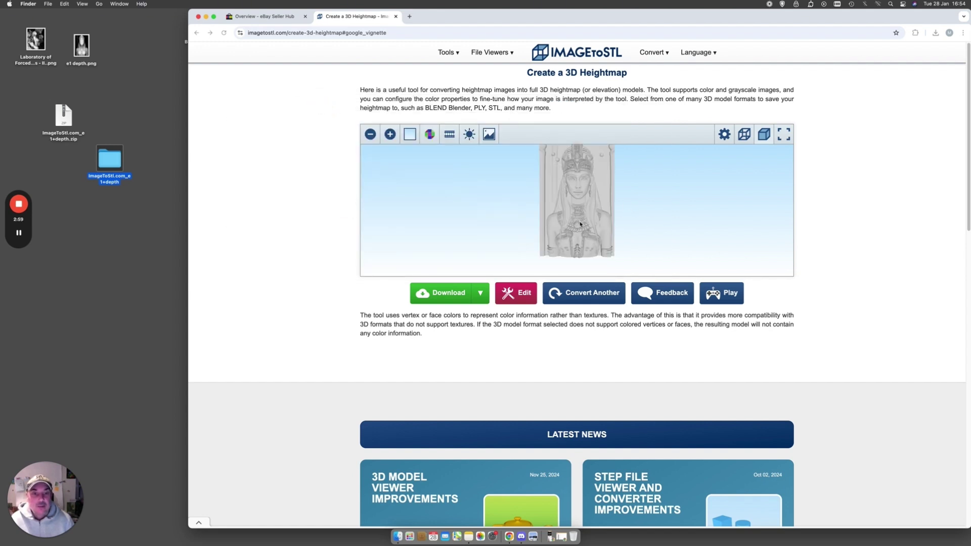
pyautogui.click(584, 296)
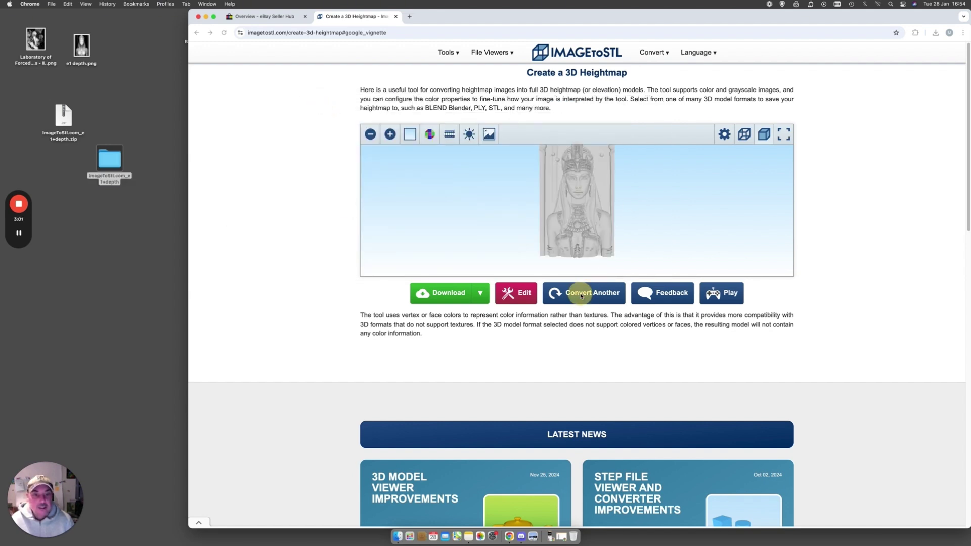
pyautogui.click(579, 295)
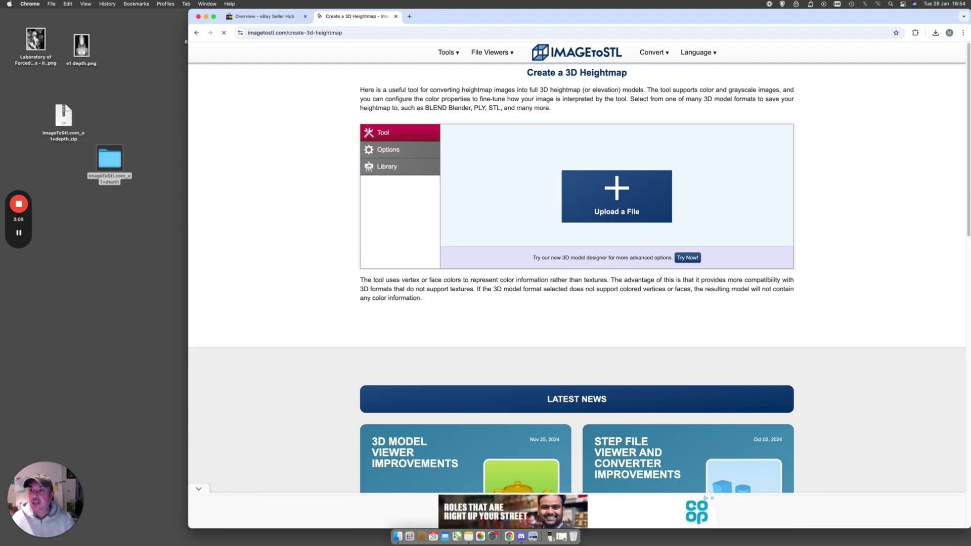
pyautogui.moveTo(35, 40); pyautogui.dragTo(603, 192)
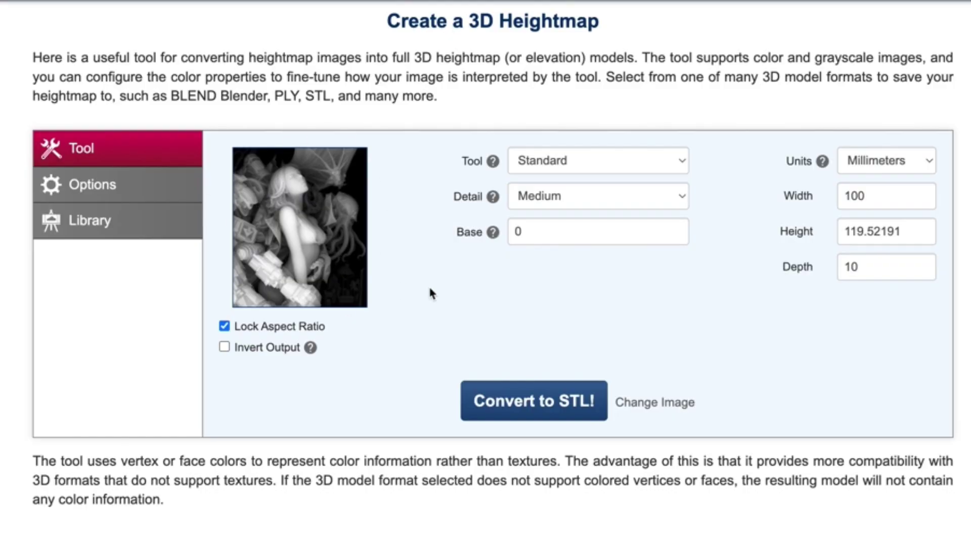
# Step: Set Detail to High and Base to 1, then convert the Laboratory image to STL
pyautogui.click(672, 200)
pyautogui.moveTo(556, 232); pyautogui.dragTo(502, 235)
pyautogui.click(704, 317)
pyautogui.click(495, 401)
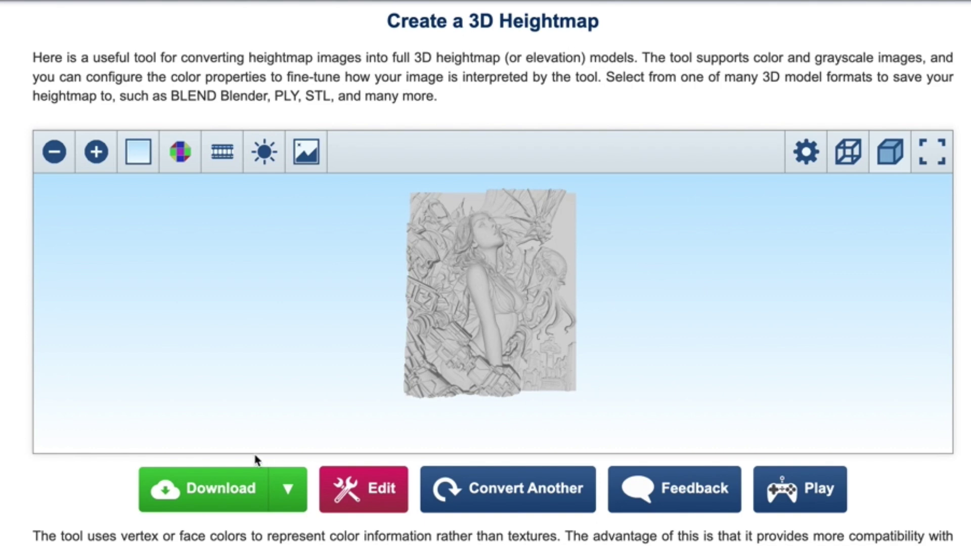
# Step: Download the second model's zip to the desktop, unzip it, and open the extracted folder
pyautogui.click(222, 488)
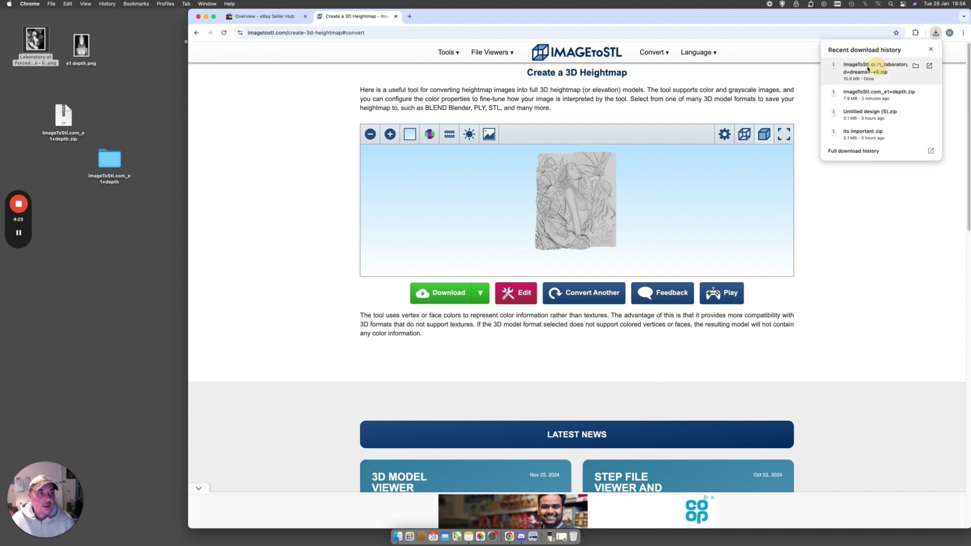
pyautogui.moveTo(868, 69); pyautogui.dragTo(113, 235)
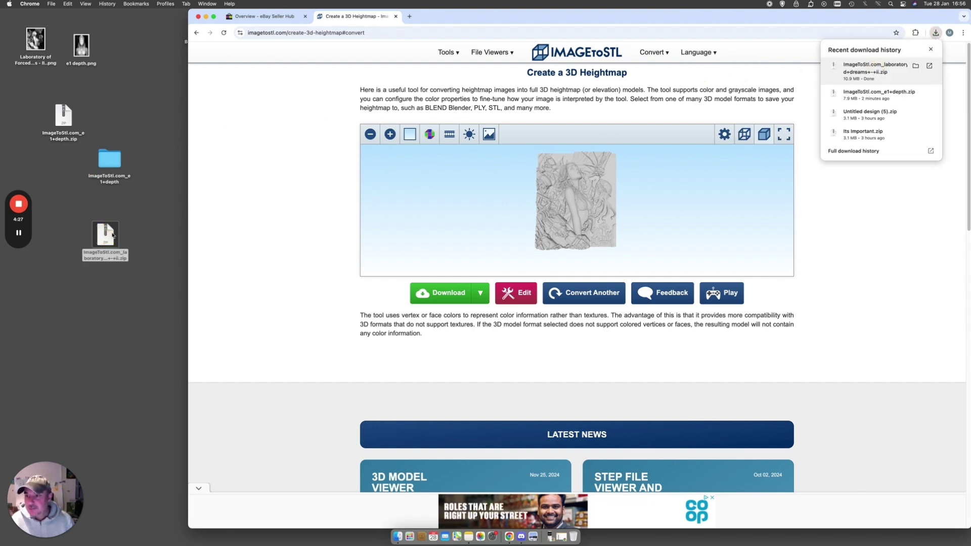
pyautogui.doubleClick(108, 236)
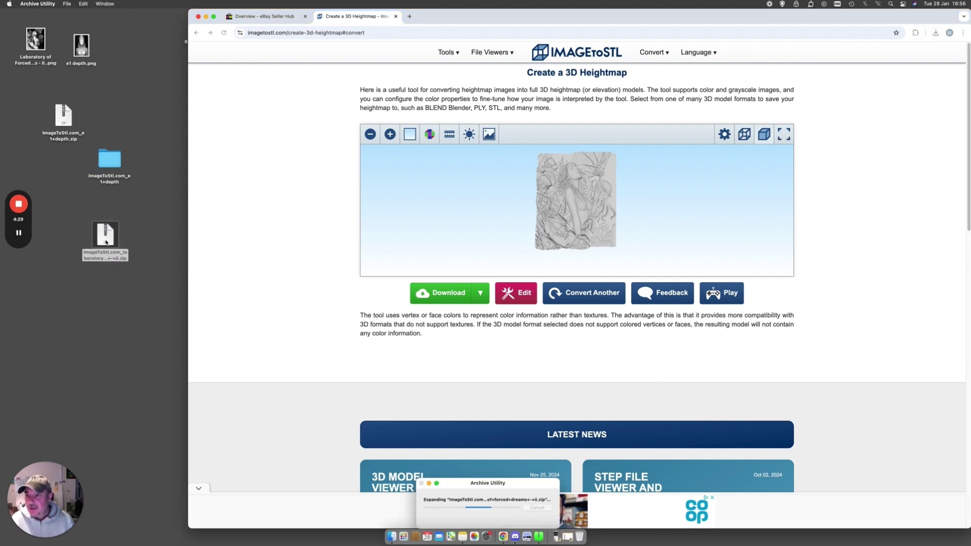
pyautogui.moveTo(122, 242); pyautogui.dragTo(96, 207)
pyautogui.click(113, 243)
pyautogui.doubleClick(115, 251)
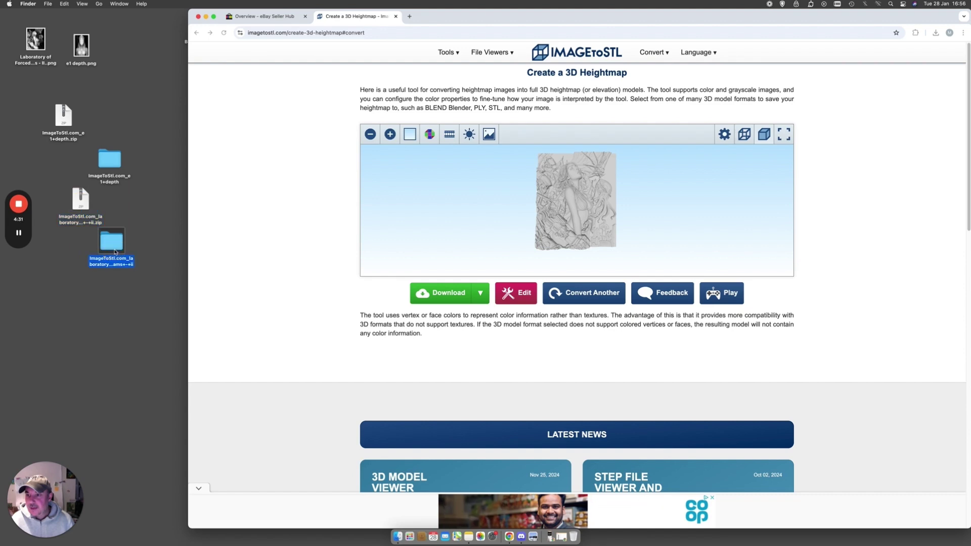
# Step: Open the second STL in Preview and rotate it edge-on and back toward the front
pyautogui.doubleClick(399, 154)
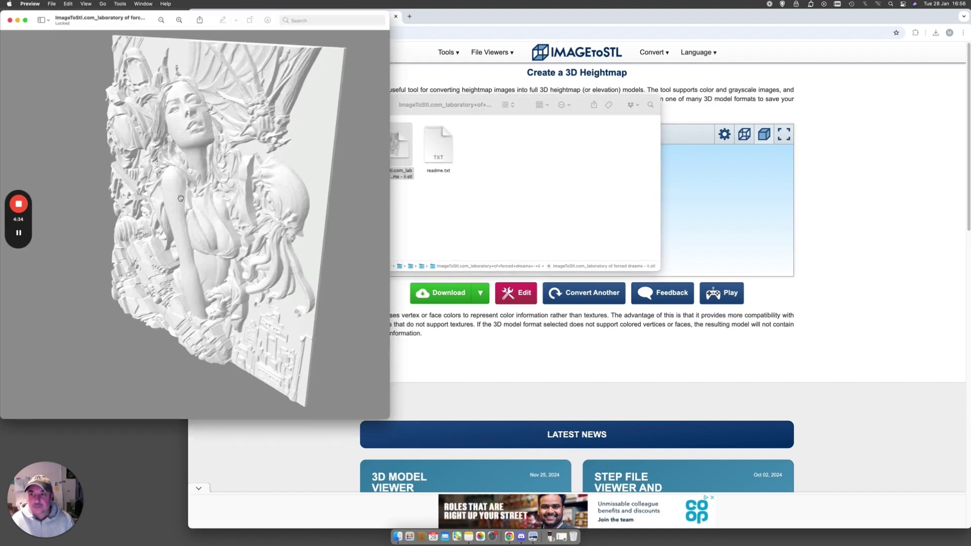
pyautogui.moveTo(240, 186); pyautogui.dragTo(167, 107)
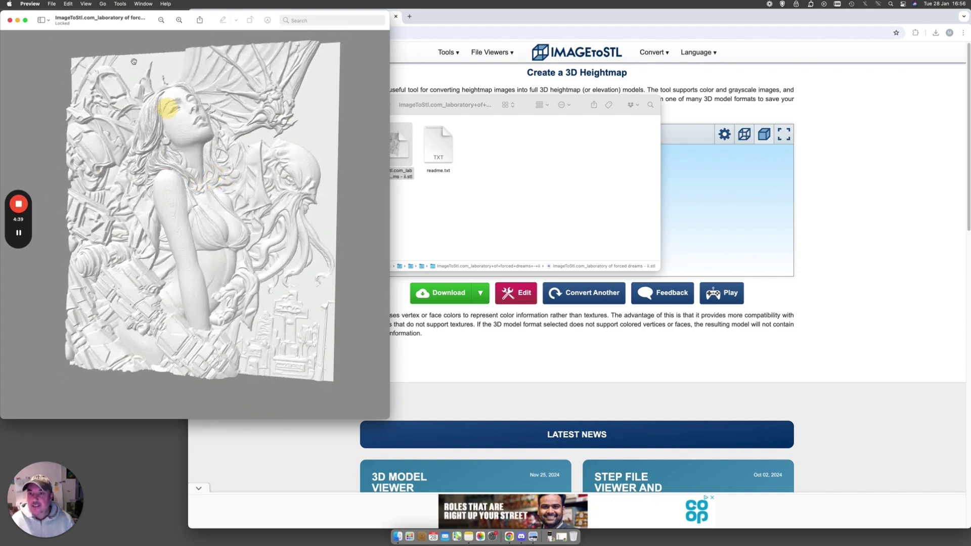
pyautogui.moveTo(152, 21); pyautogui.dragTo(445, 20)
pyautogui.moveTo(473, 211)
pyautogui.mouseDown()
pyautogui.moveTo(379, 204)
pyautogui.moveTo(511, 108)
pyautogui.moveTo(481, 191)
pyautogui.moveTo(572, 202)
pyautogui.moveTo(405, 217)
pyautogui.moveTo(424, 243)
pyautogui.moveTo(469, 246)
pyautogui.moveTo(485, 232)
pyautogui.moveTo(487, 202)
pyautogui.mouseUp()
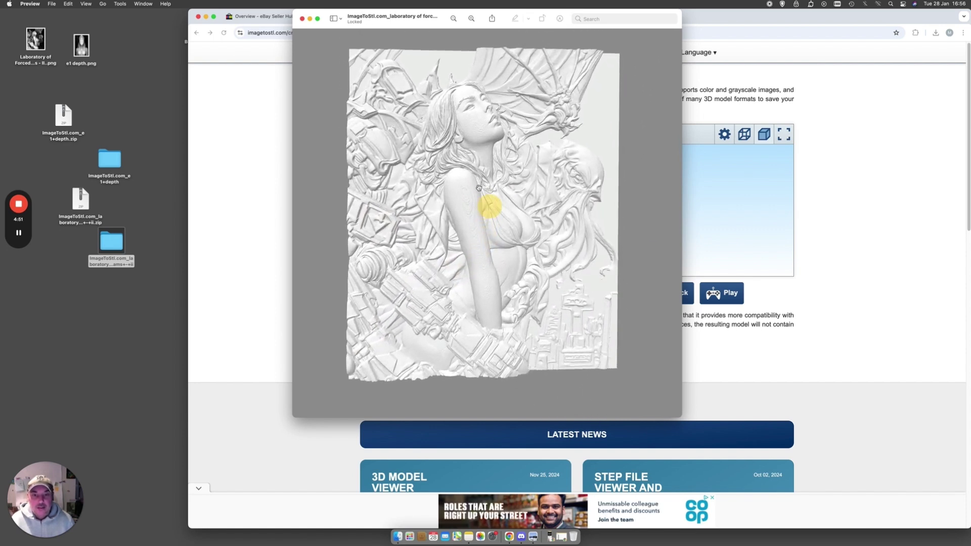
# Step: Inspect the relief full screen from below, obliquely, edge-on and frontally, then close the preview
pyautogui.click(319, 20)
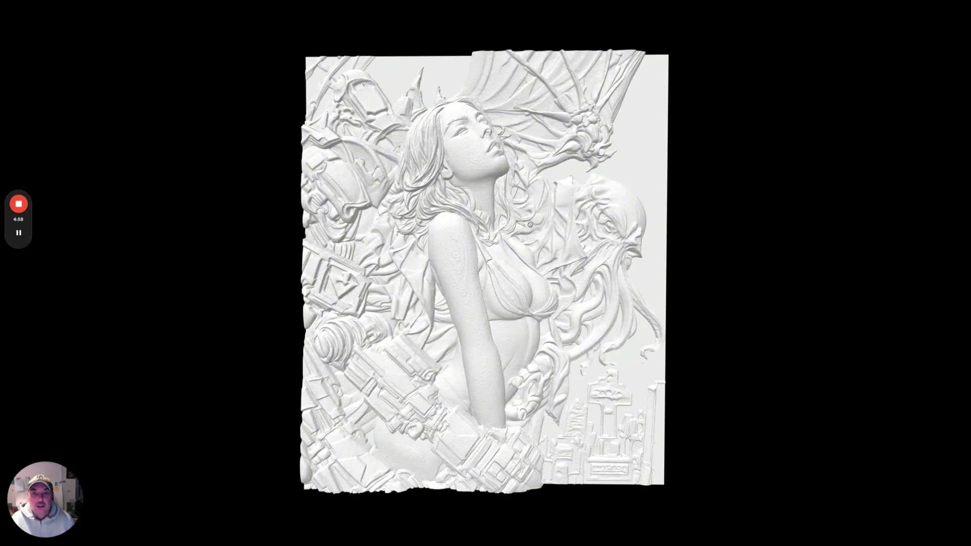
pyautogui.moveTo(530, 225); pyautogui.dragTo(424, 246)
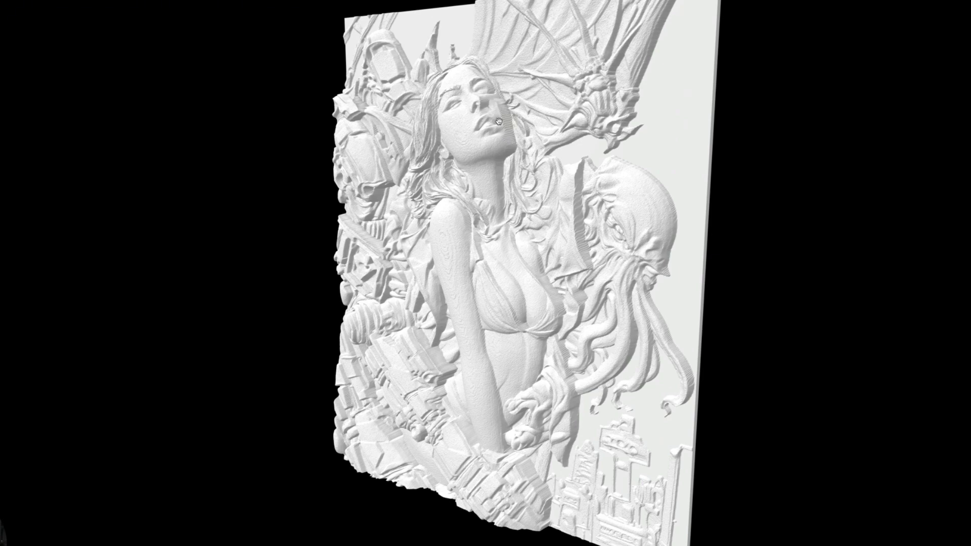
pyautogui.moveTo(518, 195); pyautogui.dragTo(347, 186)
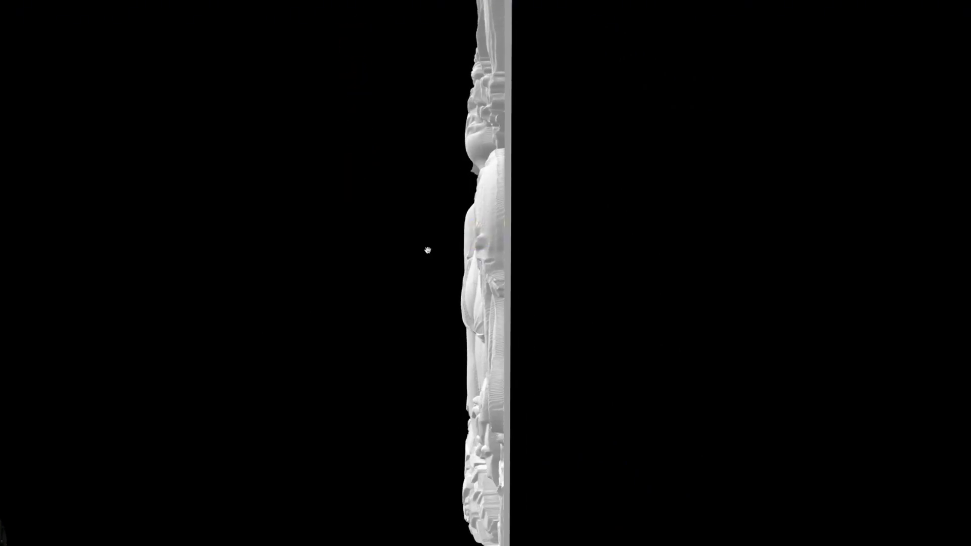
pyautogui.moveTo(427, 250); pyautogui.dragTo(675, 232)
pyautogui.moveTo(643, 261); pyautogui.dragTo(657, 295)
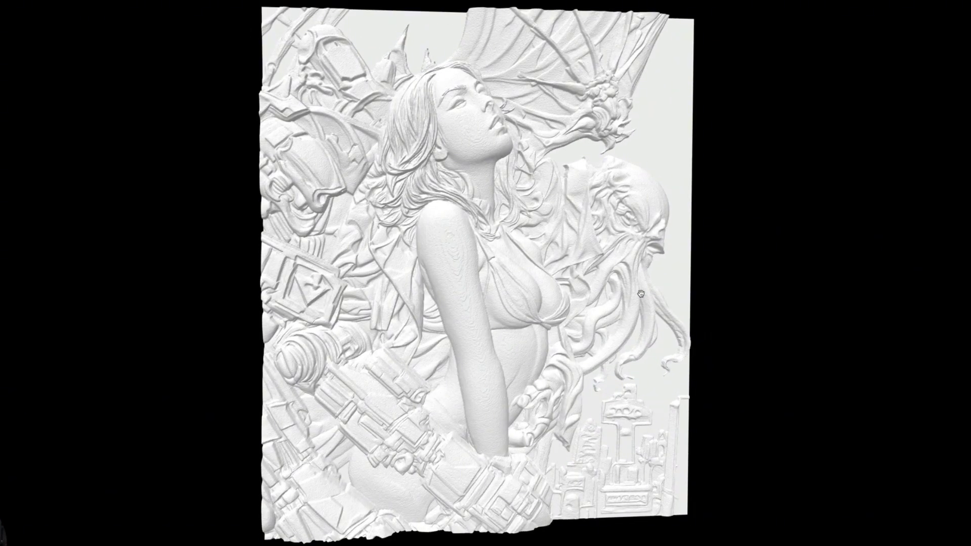
pyautogui.press('Escape')
pyautogui.press('space')
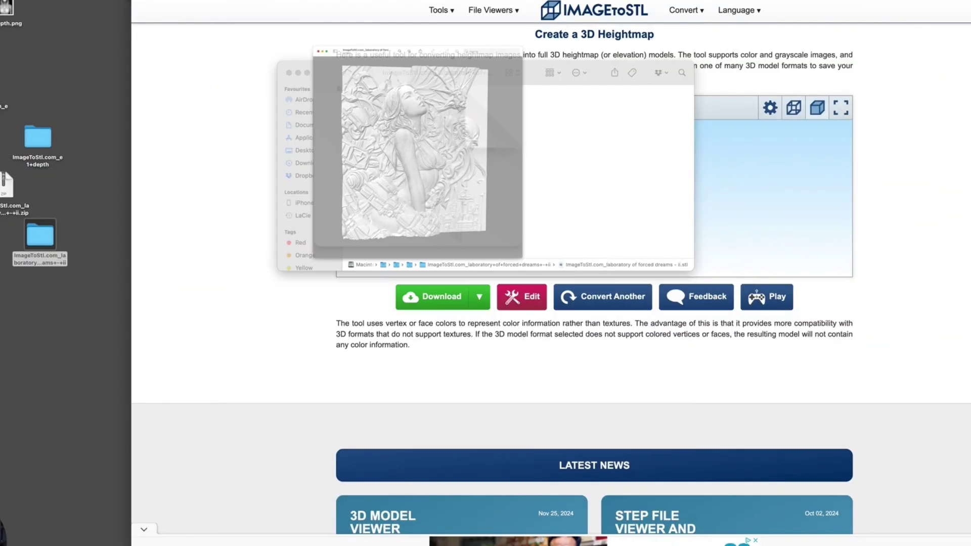
# Step: Minimize the Finder folder window and shift the Chrome window to the right
pyautogui.click(299, 72)
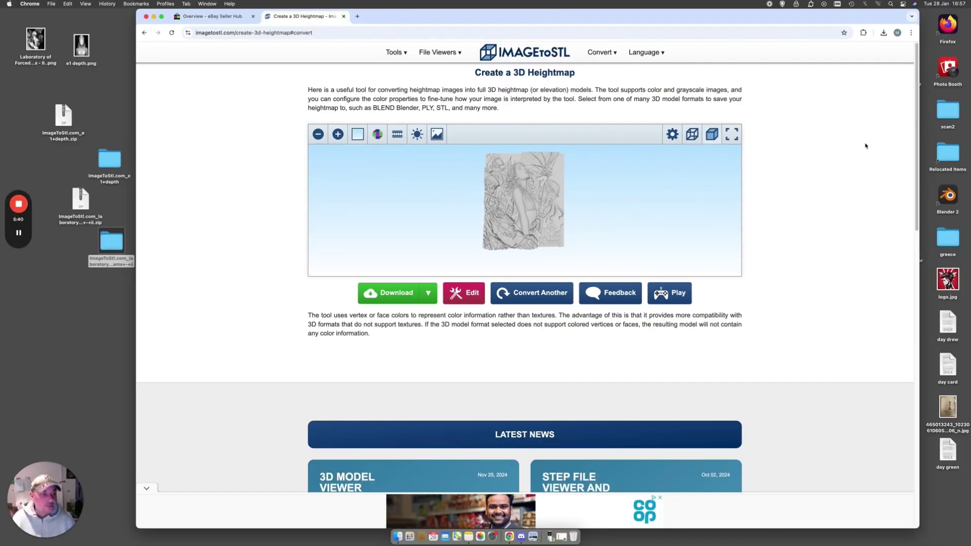
pyautogui.moveTo(666, 14); pyautogui.dragTo(714, 14)
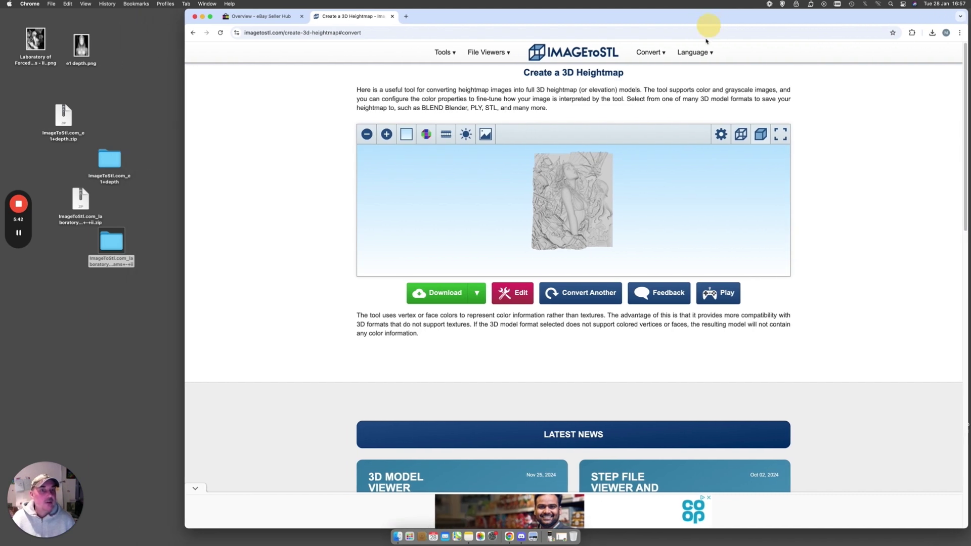